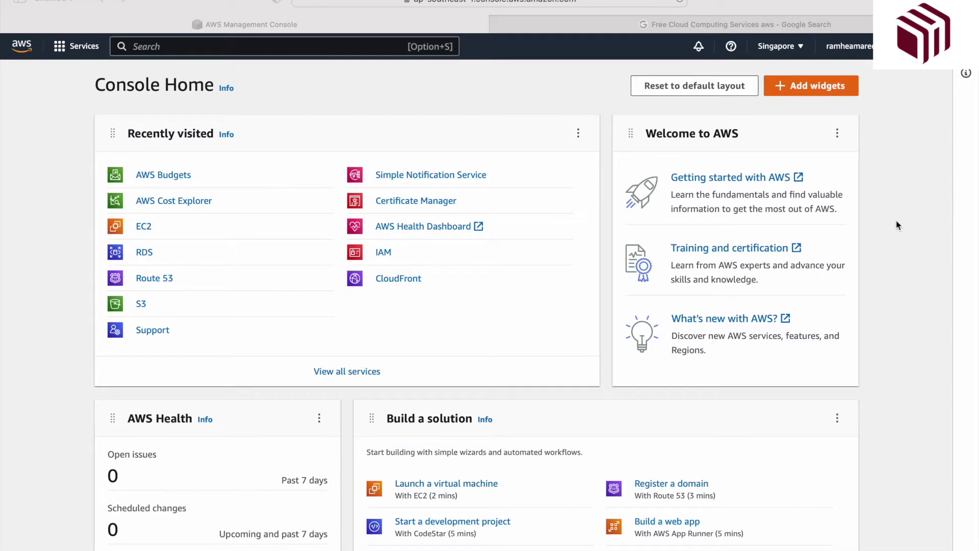
Open the EC2 list of running instances and remove the instance state filter.
scroll(51, 82, down, 1)
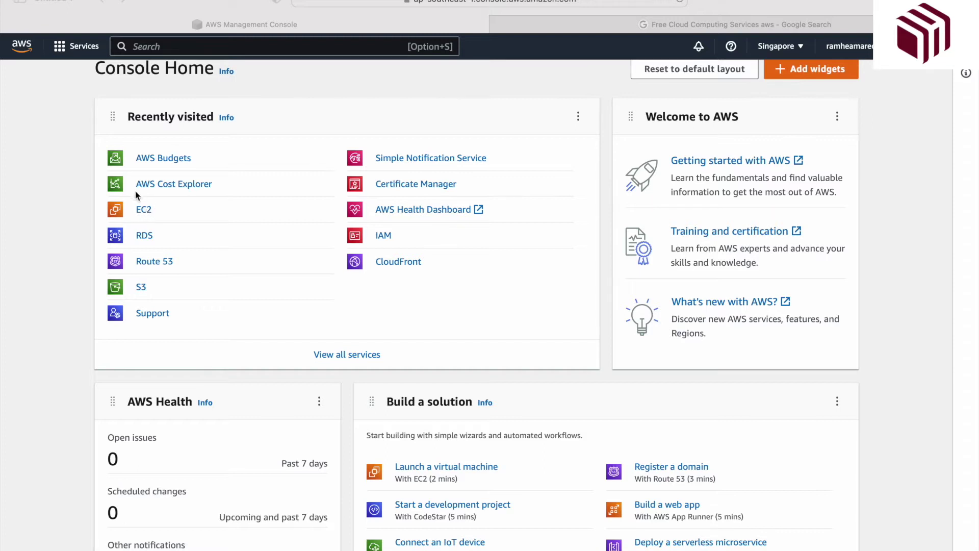
click(147, 212)
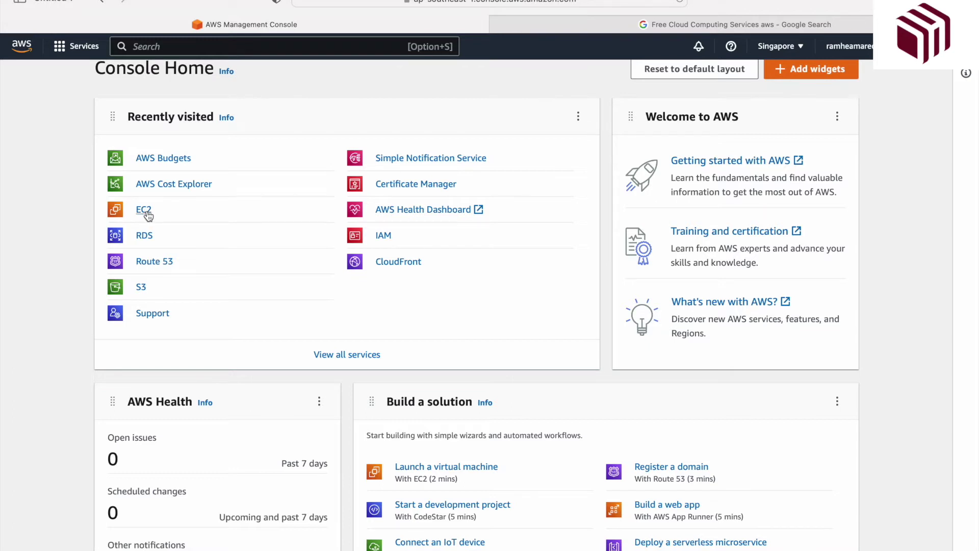
click(148, 213)
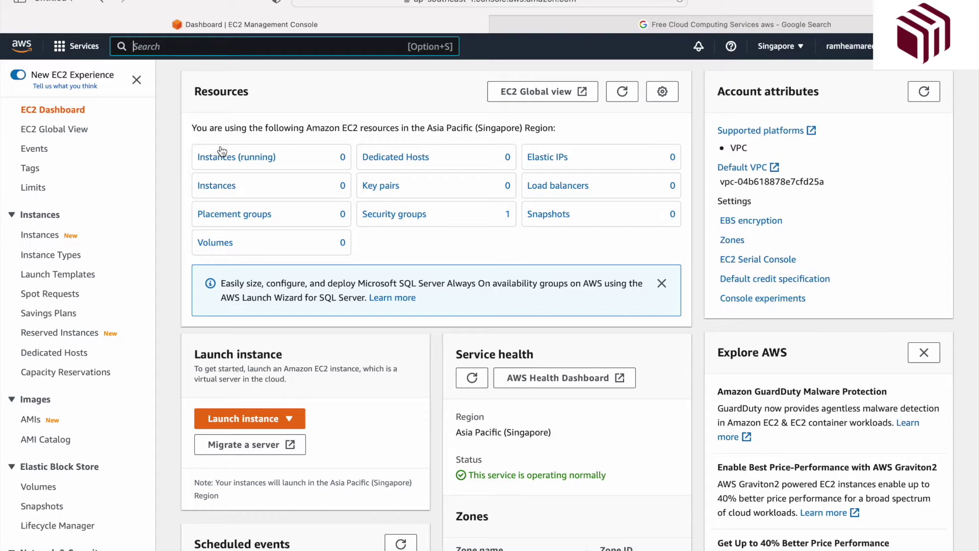
click(264, 158)
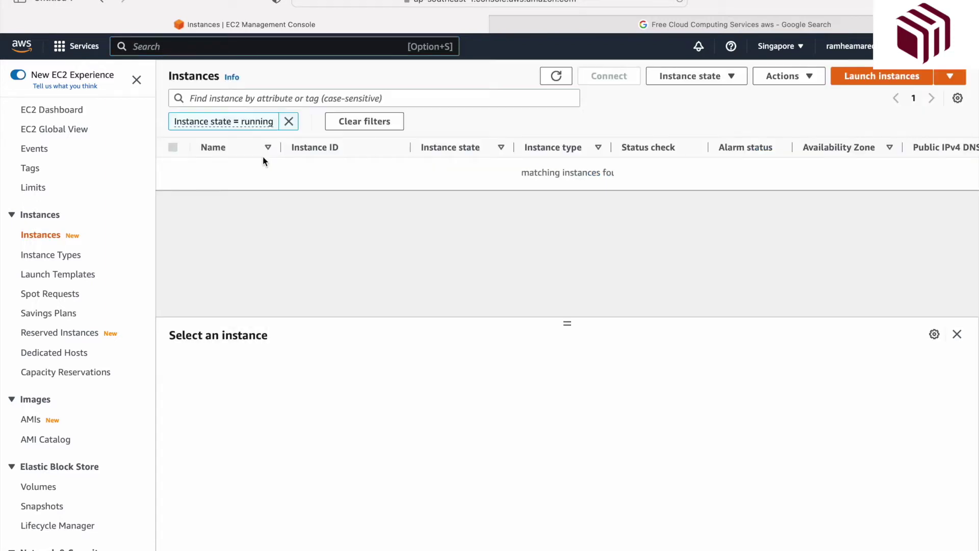
click(288, 121)
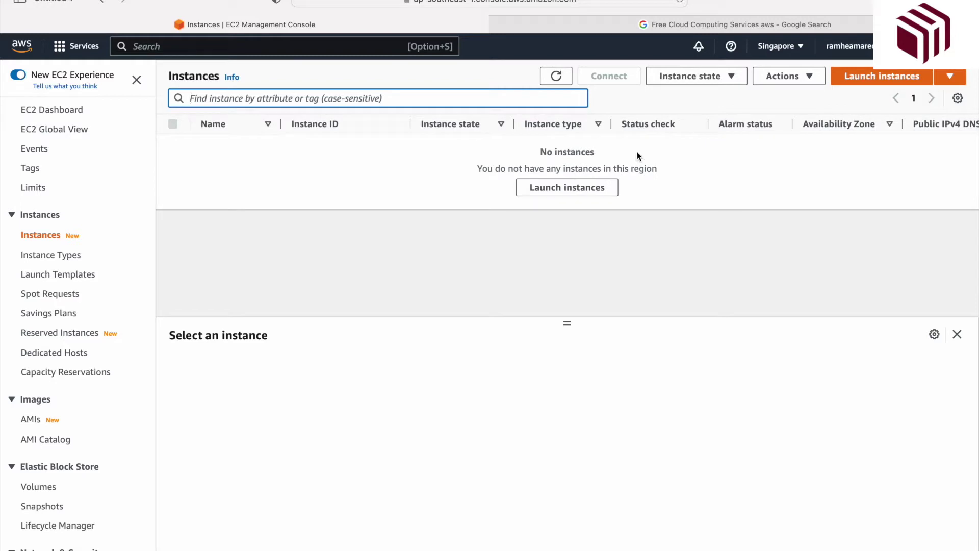
Start launching a new EC2 instance and name it FREE-INSTANCE.
click(890, 77)
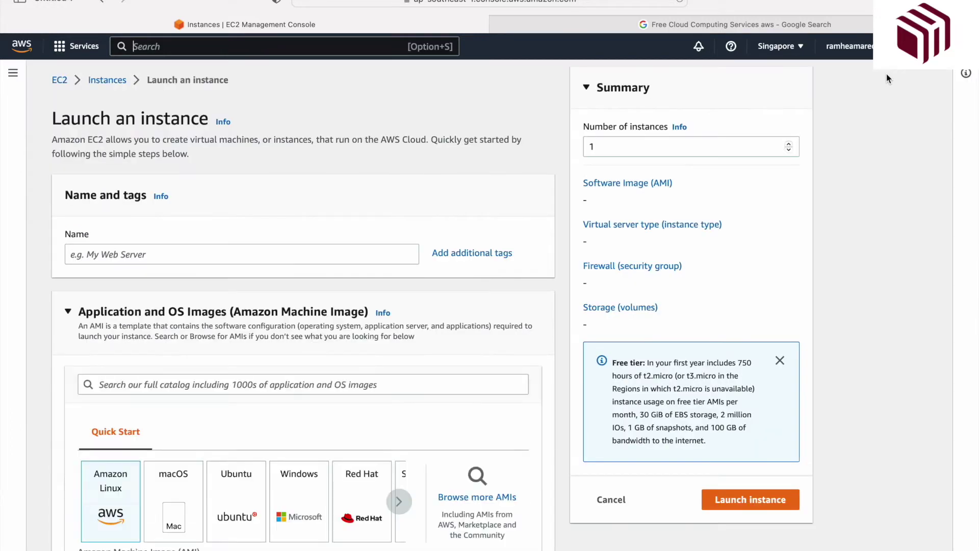
click(306, 251)
scroll(306, 251, down, 1)
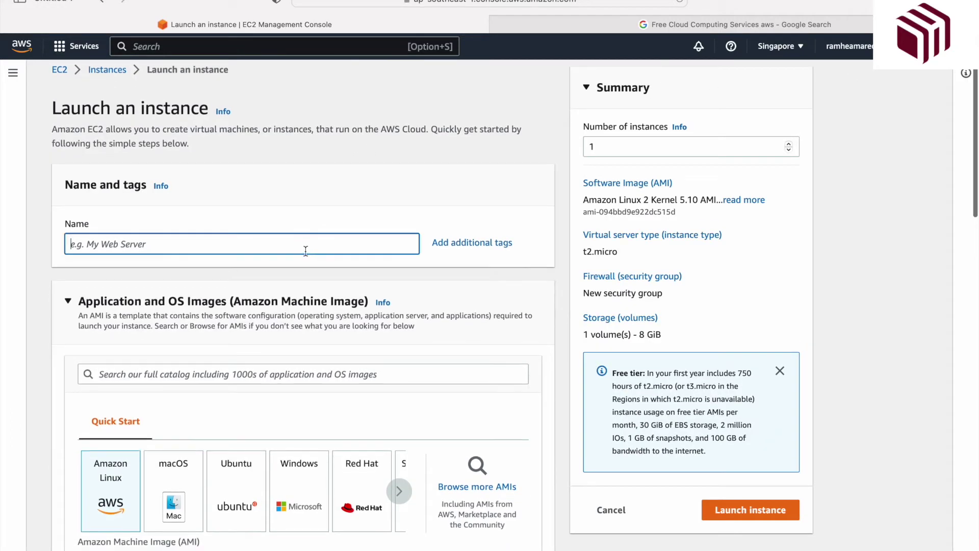
text(FREE-INSTANCE)
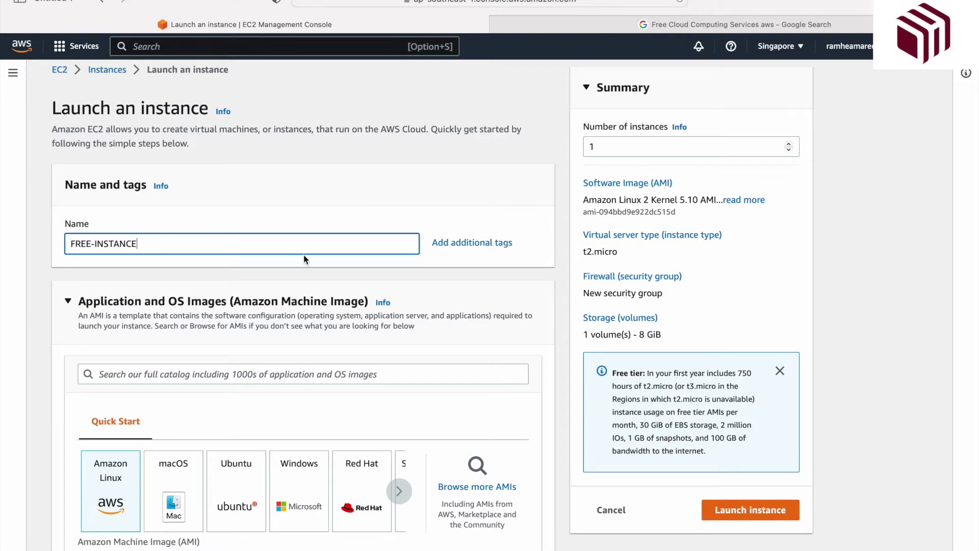
Choose Ubuntu as the operating system with the free-tier eligible Ubuntu Server 22.04 LTS (HVM), SSD Volume Type image.
scroll(334, 291, down, 2)
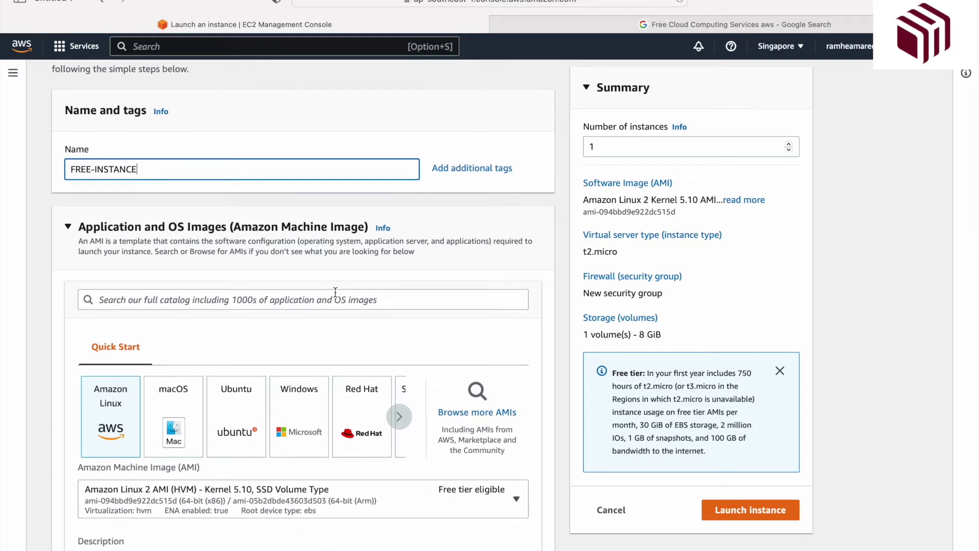
scroll(335, 291, down, 2)
scroll(332, 237, down, 3)
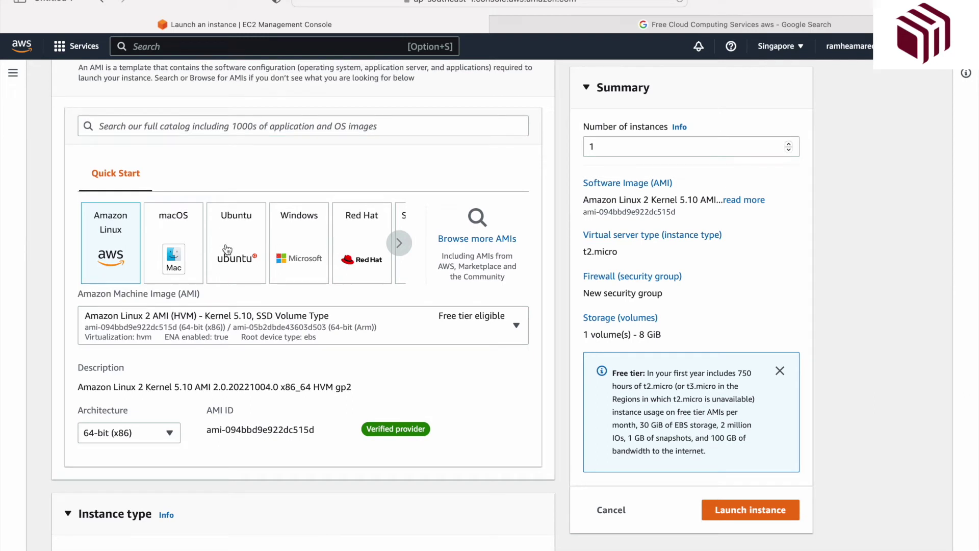
click(399, 245)
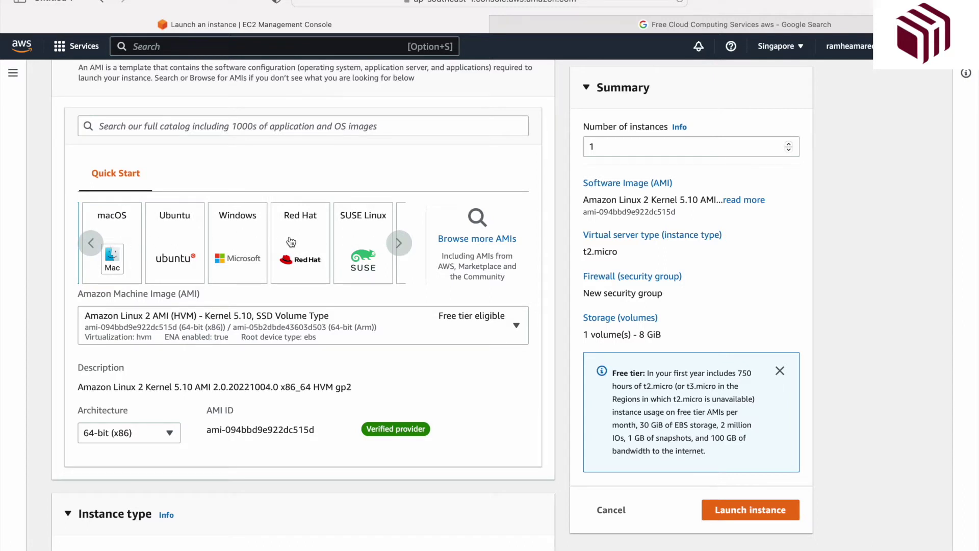
click(187, 246)
scroll(512, 391, down, 1)
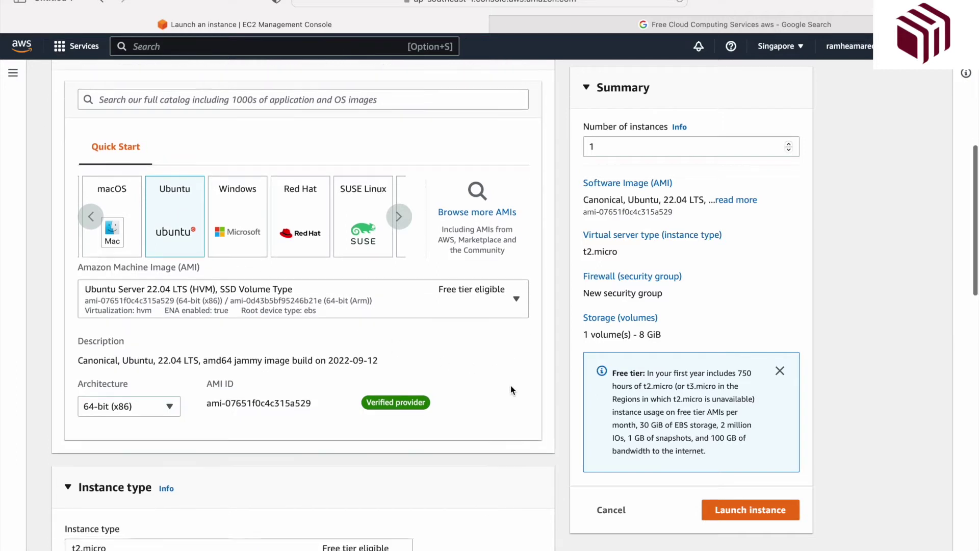
scroll(511, 386, down, 3)
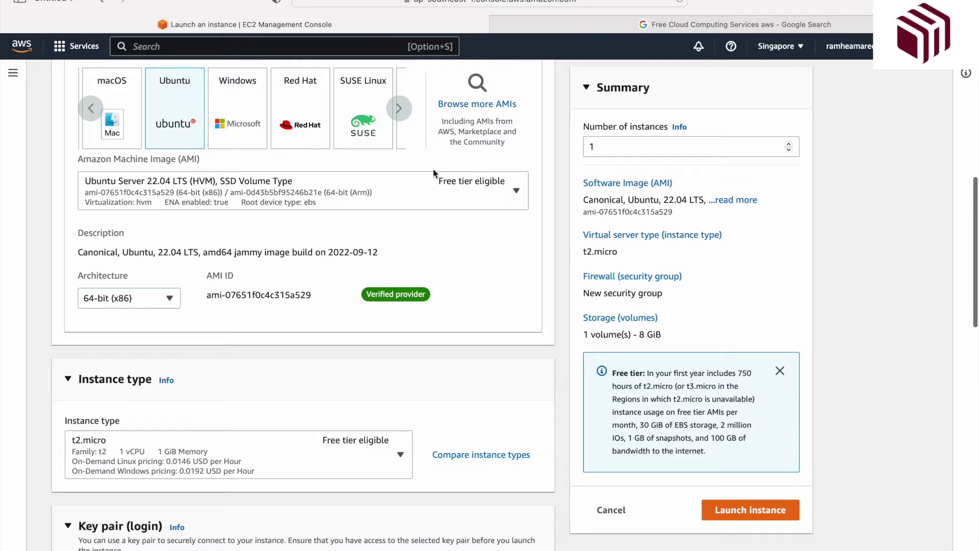
click(517, 192)
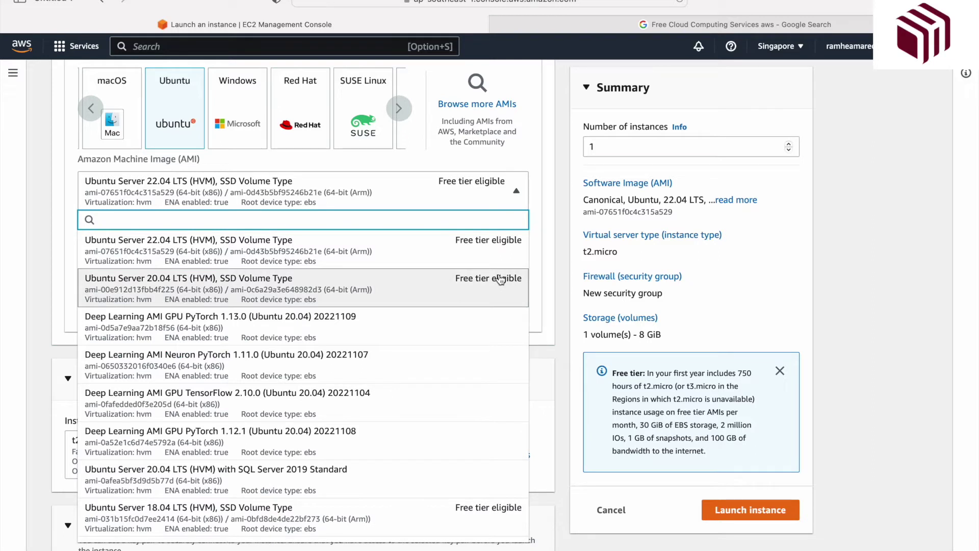
scroll(500, 279, down, 1)
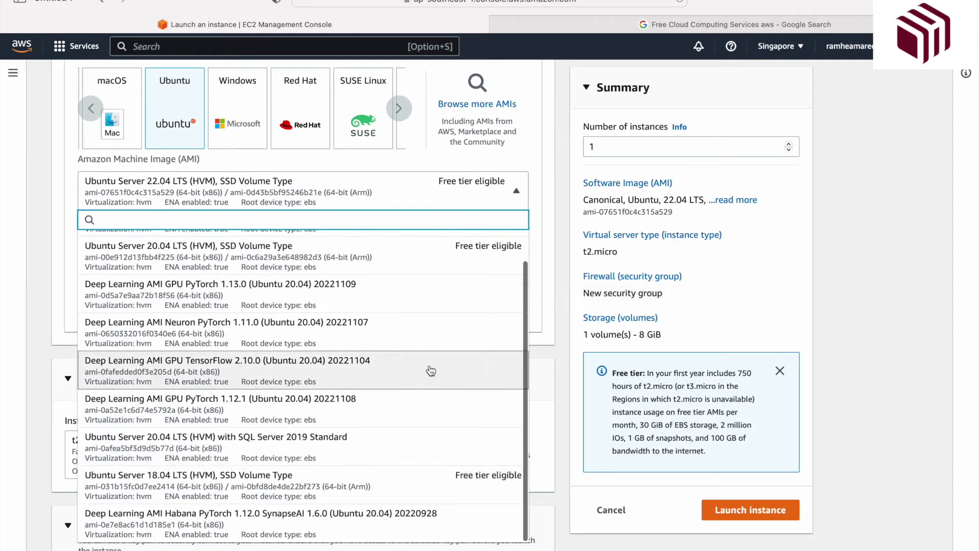
scroll(390, 331, up, 1)
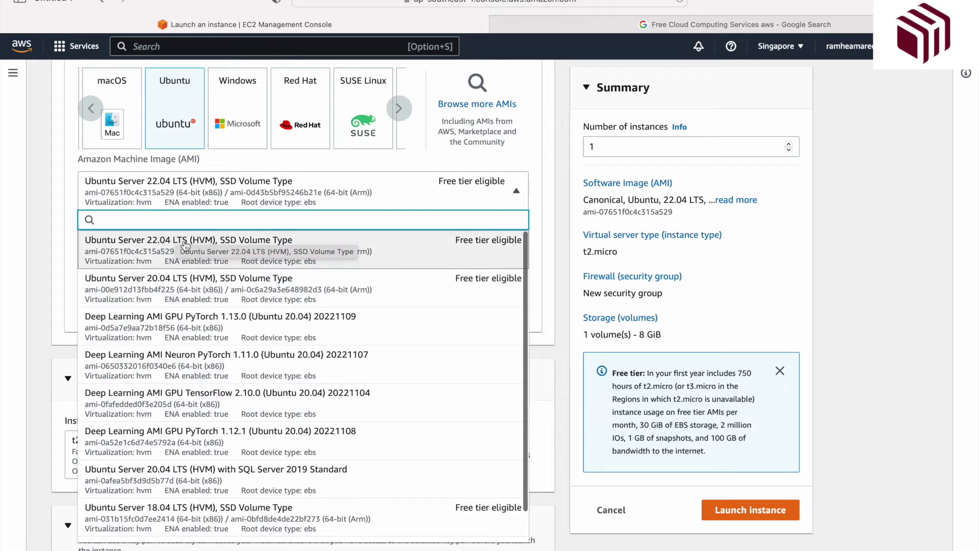
click(478, 248)
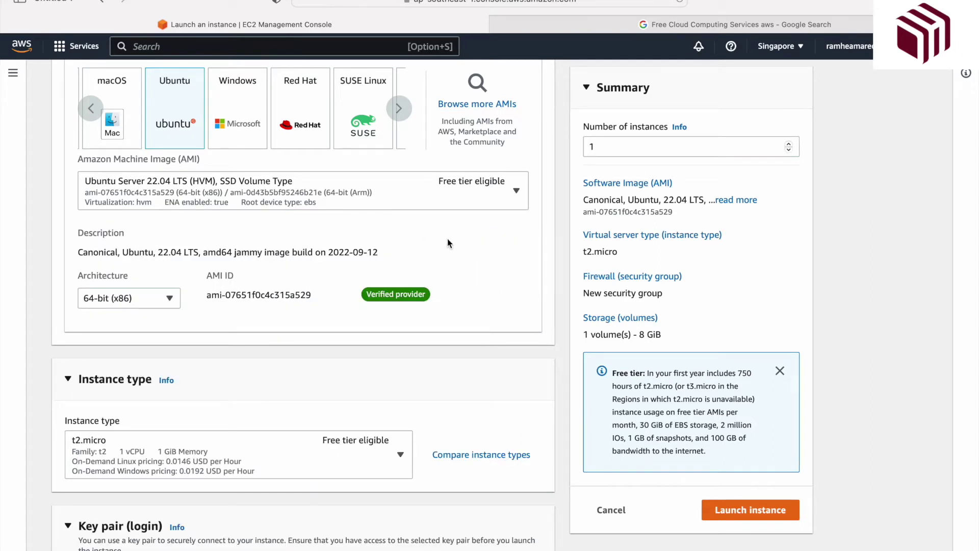
Begin a new key pair for logging in to the instance and name it REE-DEMO.
scroll(489, 251, down, 2)
scroll(316, 277, down, 6)
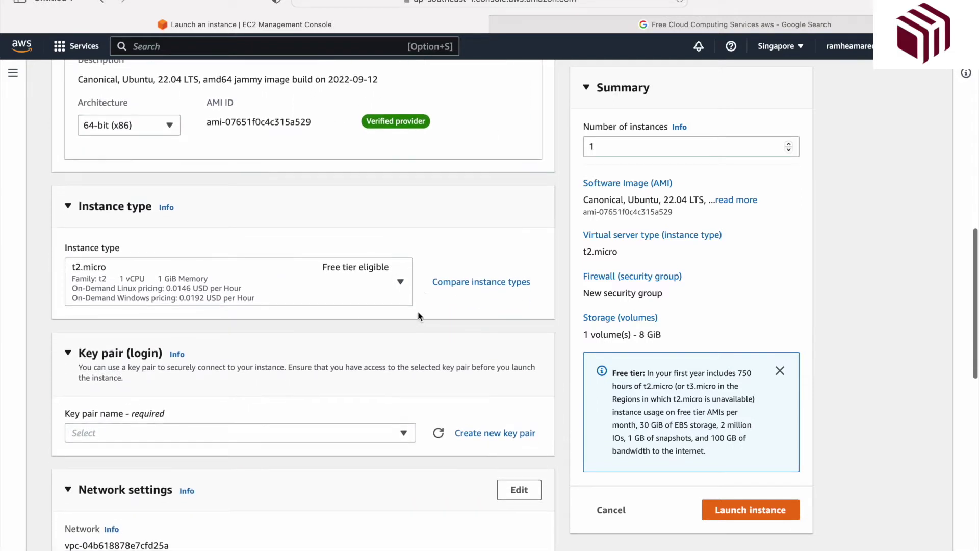
drag(69, 249, 84, 273)
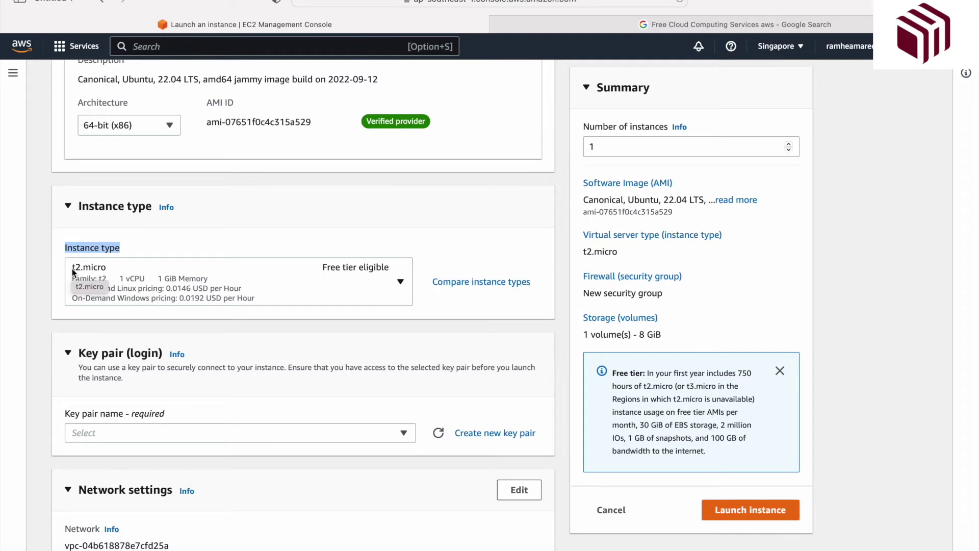
scroll(72, 268, down, 5)
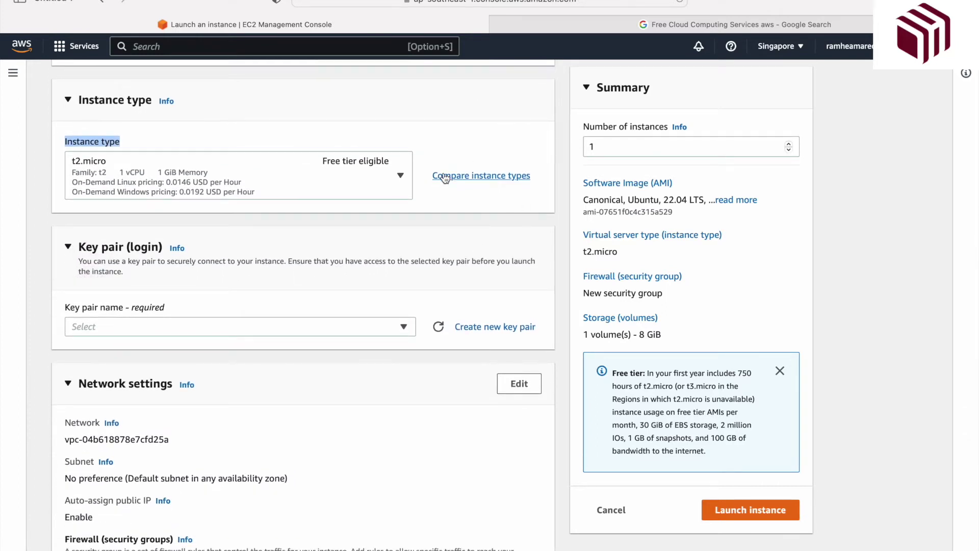
scroll(411, 319, down, 1)
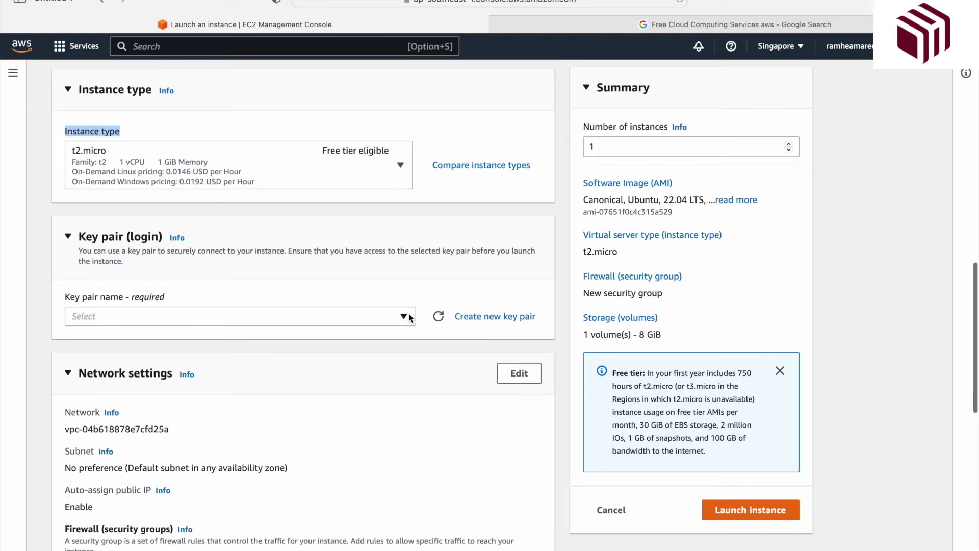
click(403, 316)
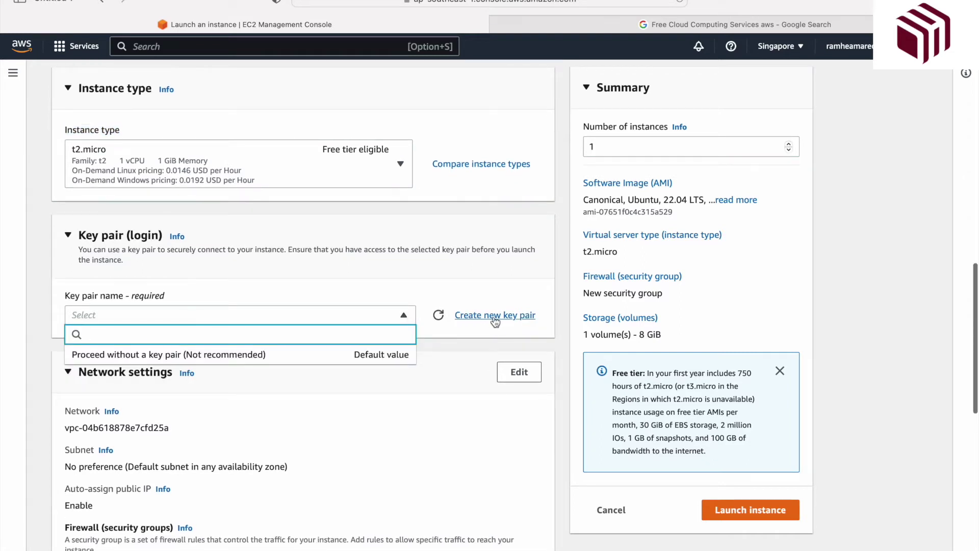
scroll(495, 315, down, 1)
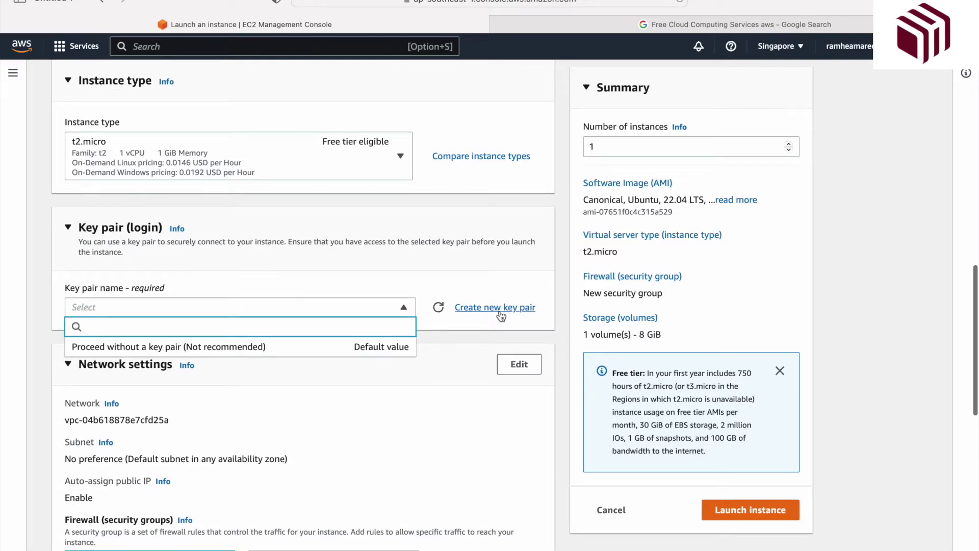
click(479, 309)
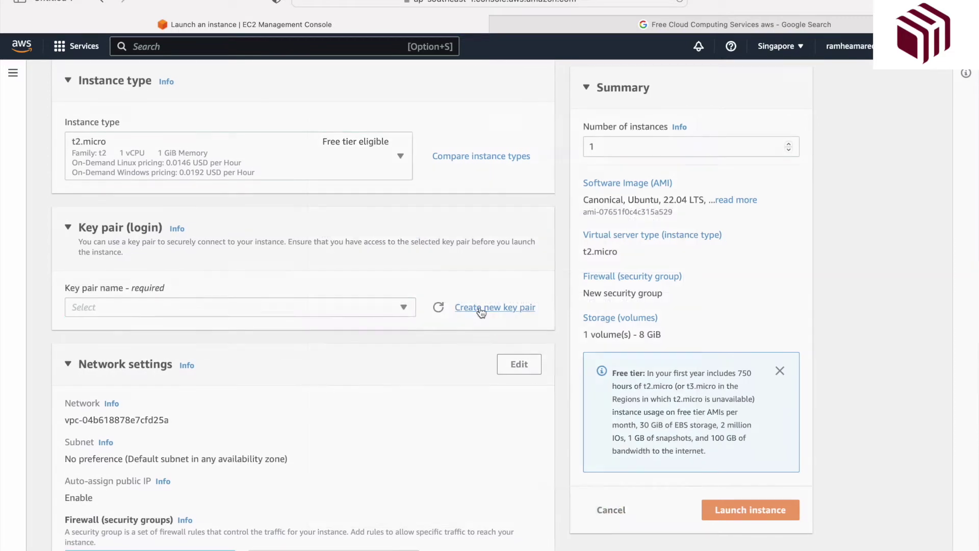
click(418, 276)
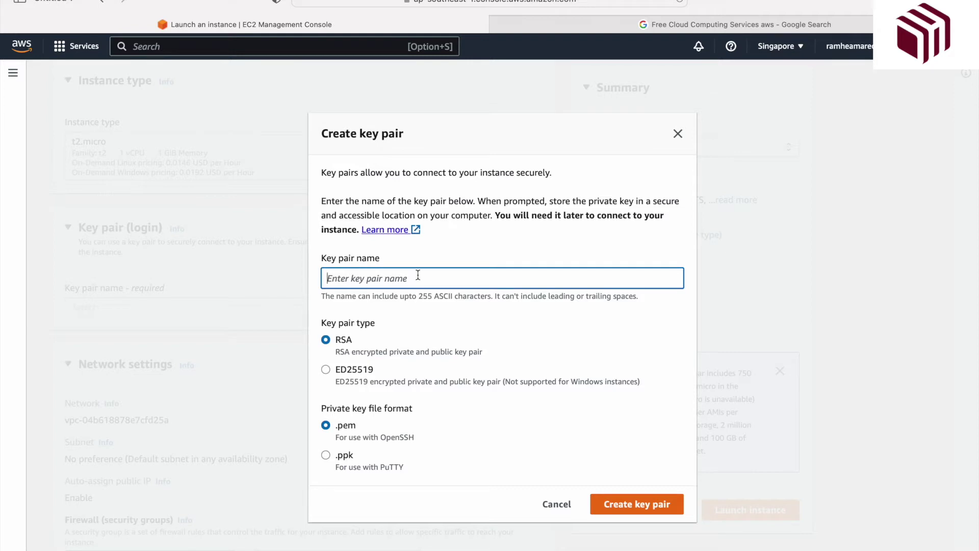
text(REE-DEMO)
Create the RSA key pair in .pem format and allow the site to download the private key file.
drag(381, 468, 405, 465)
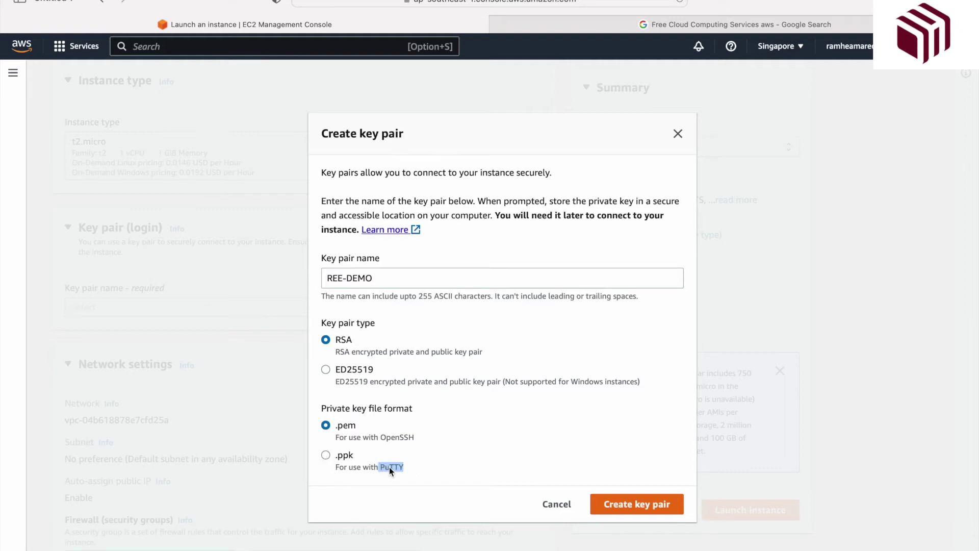
click(383, 439)
drag(383, 439, 423, 436)
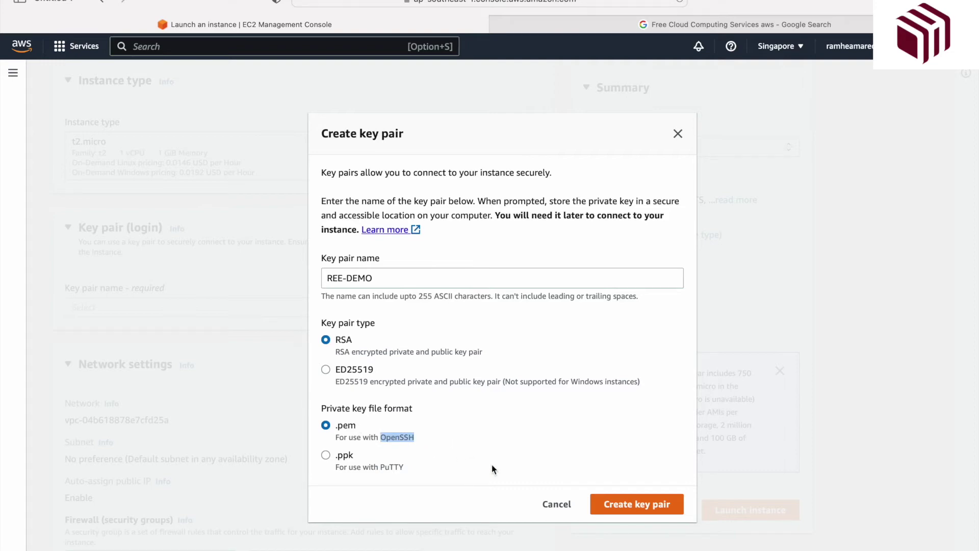
click(630, 505)
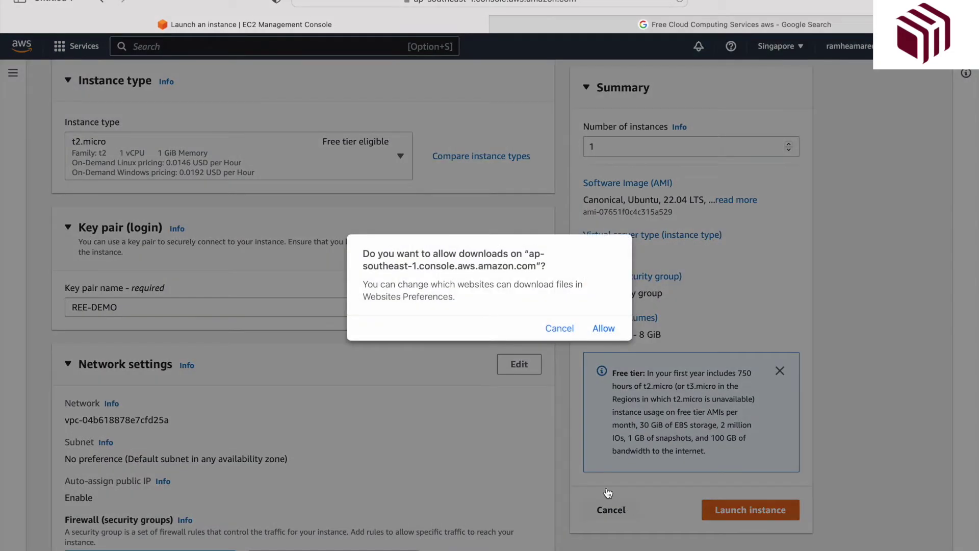
click(604, 329)
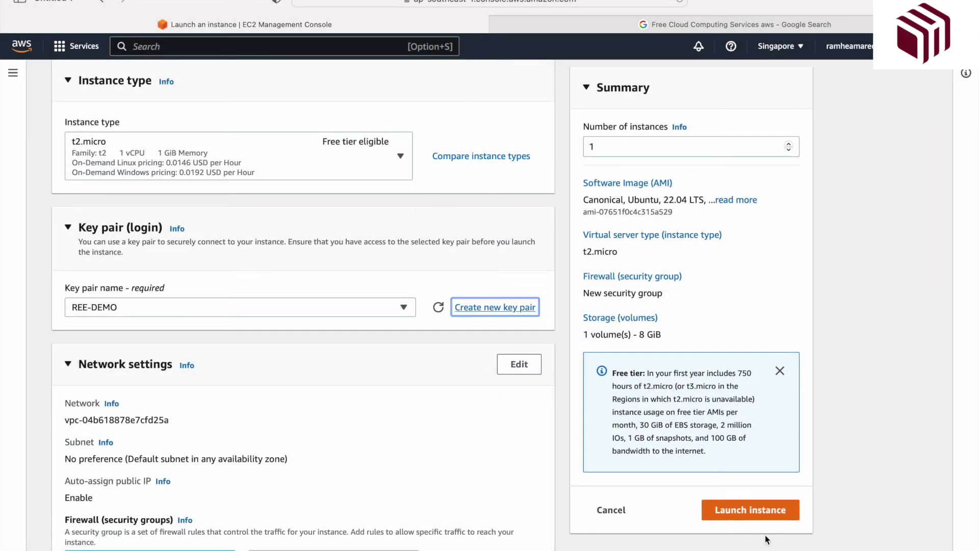
Set the firewall to use an existing security group and select the default group.
scroll(316, 362, down, 5)
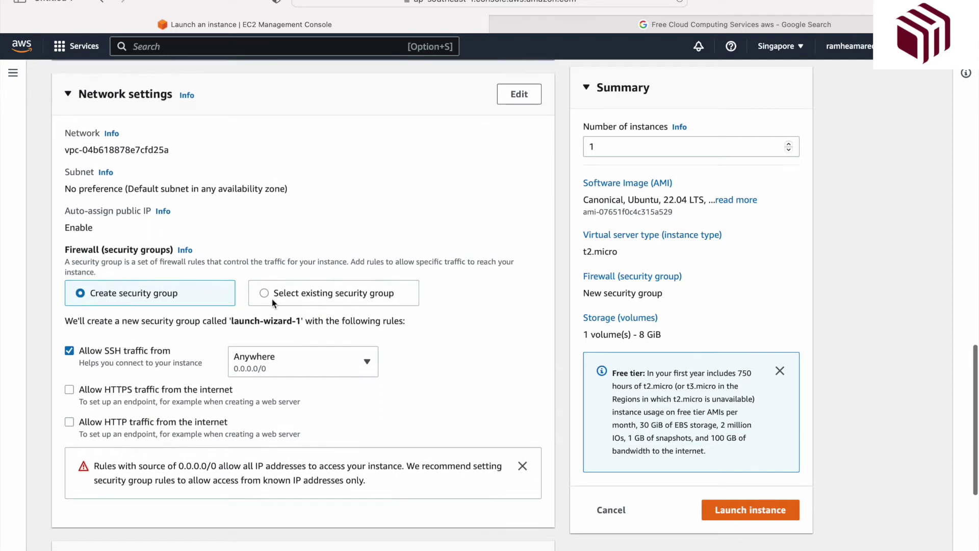
click(265, 292)
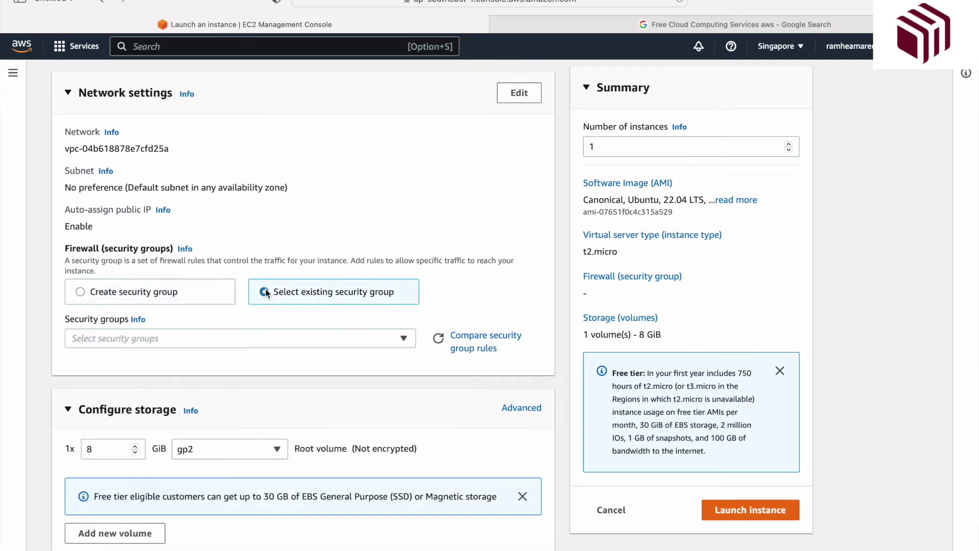
click(343, 333)
click(329, 382)
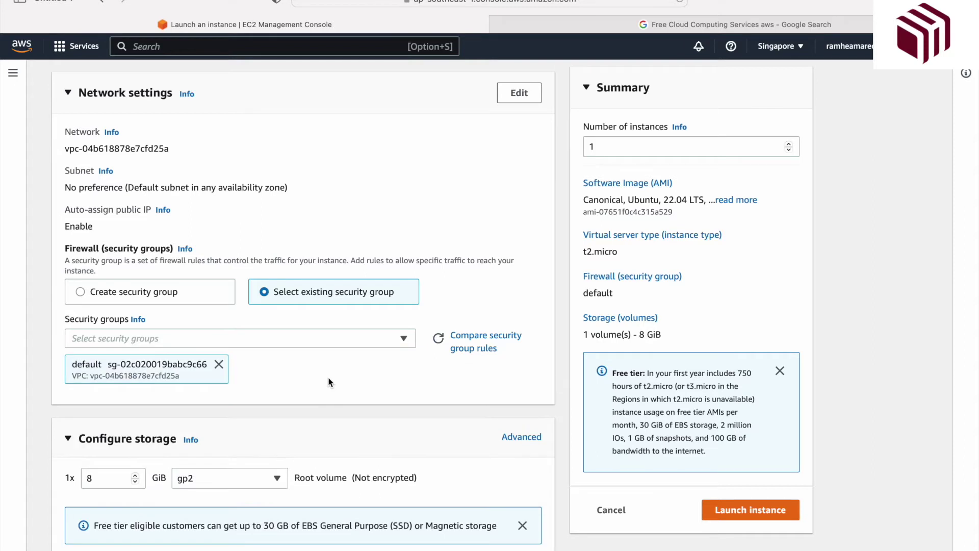
Launch the instance with the 8 GiB gp2 root volume.
scroll(329, 381, down, 5)
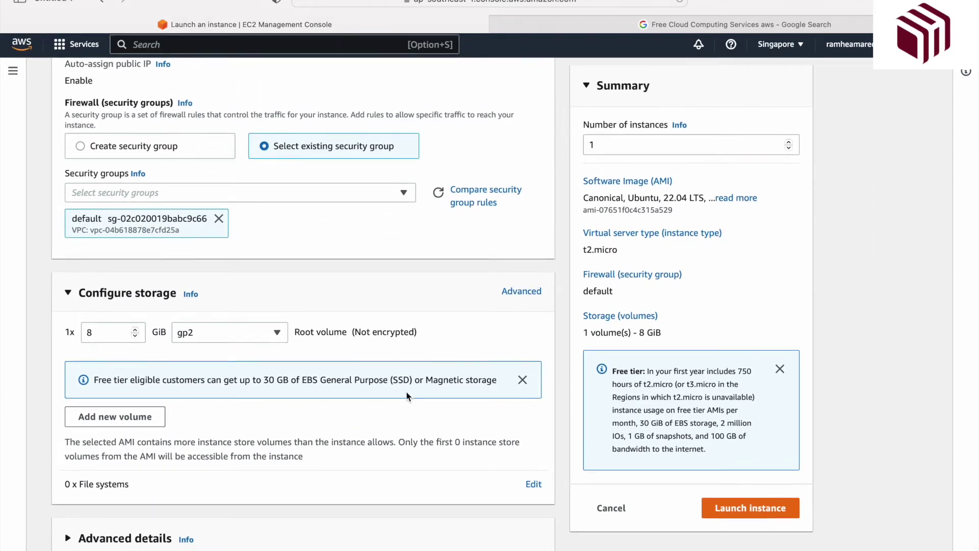
click(736, 512)
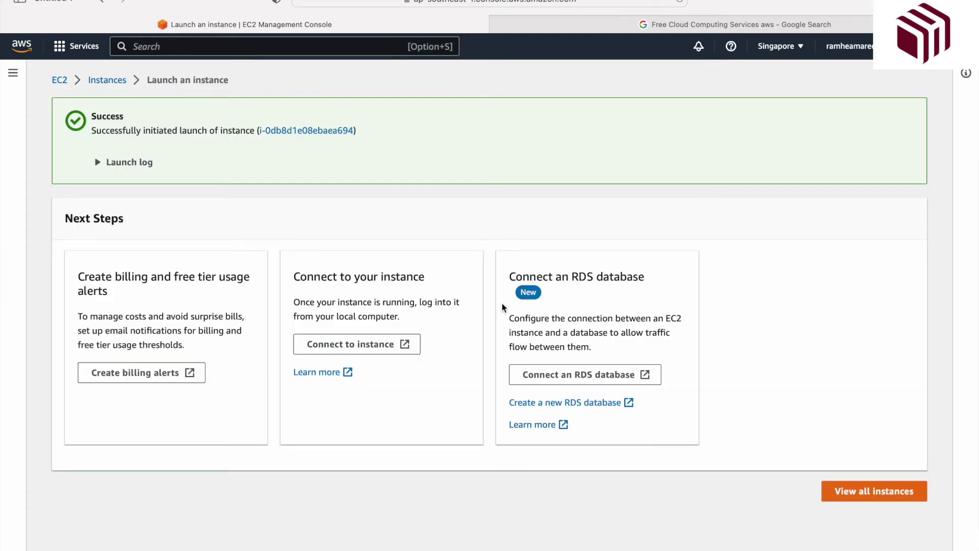
drag(92, 132, 197, 131)
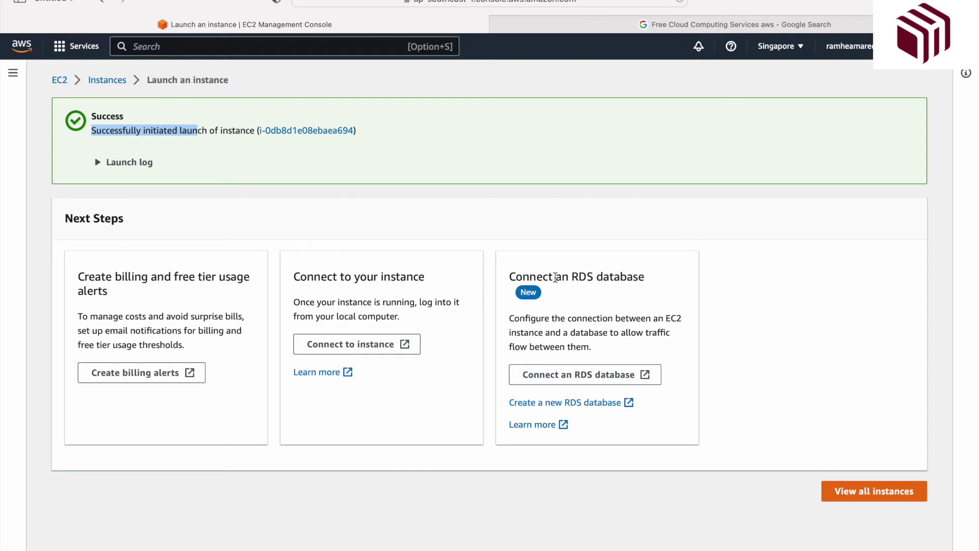
Open the list of all EC2 instances to check the state of the newly launched instance.
click(874, 494)
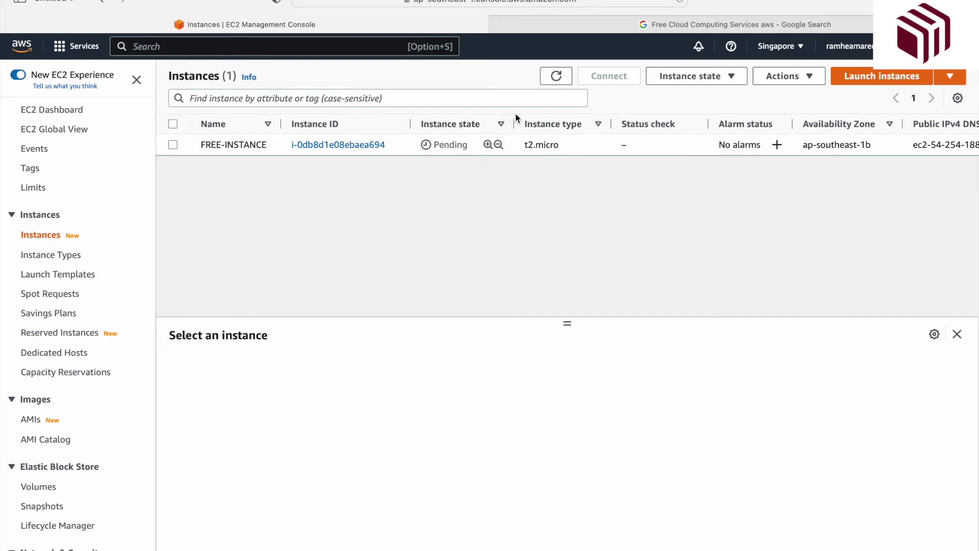
scroll(515, 114, down, 1)
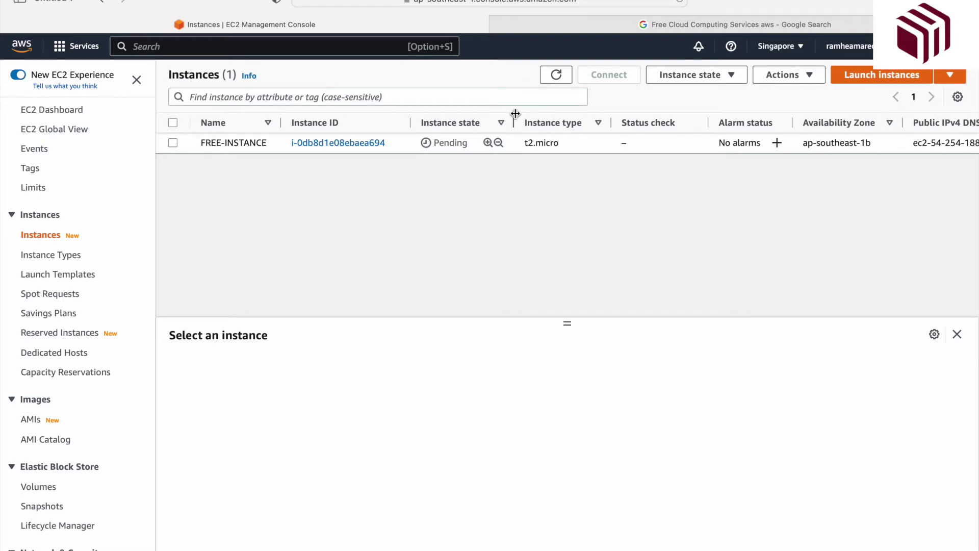
Switch to the Google results for free AWS cloud services and open the "Free Cloud Computing Services - AWS Free Tier" page.
click(570, 27)
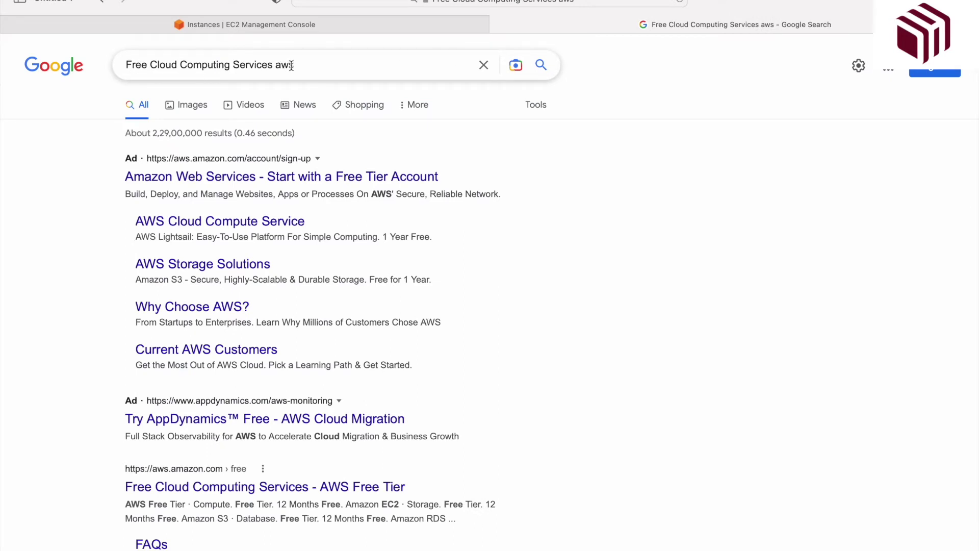
scroll(318, 303, down, 1)
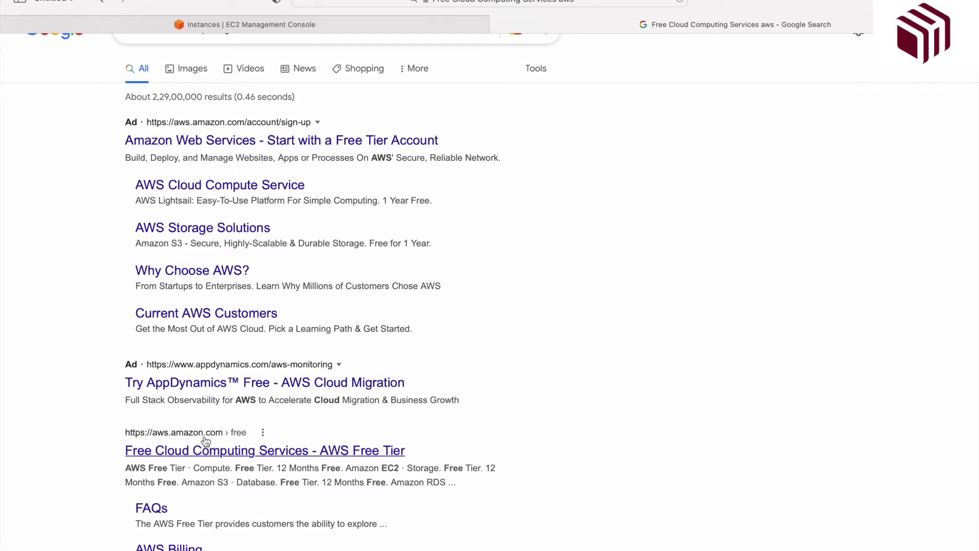
click(281, 455)
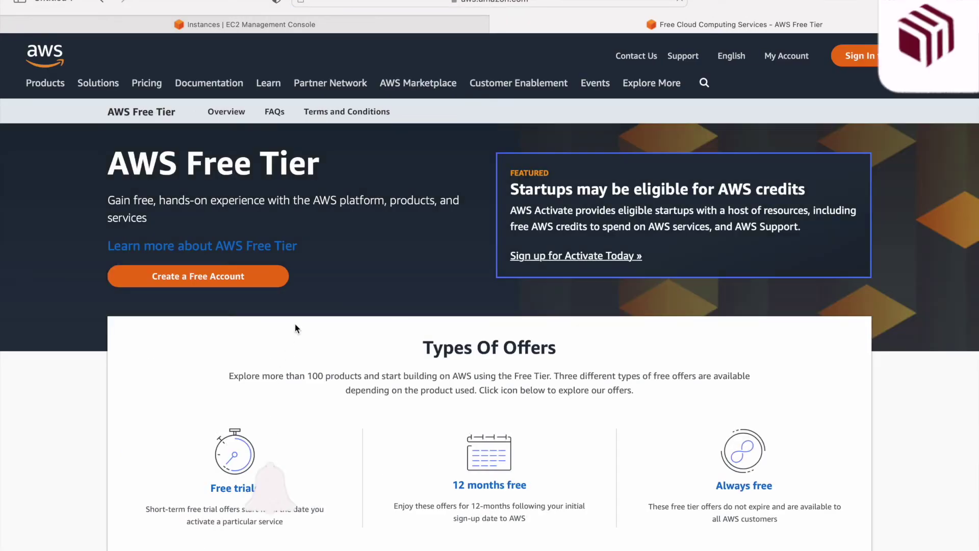
Review the Types Of Offers section and the product categories on the AWS Free Tier page.
scroll(297, 326, down, 1)
drag(421, 316, 578, 316)
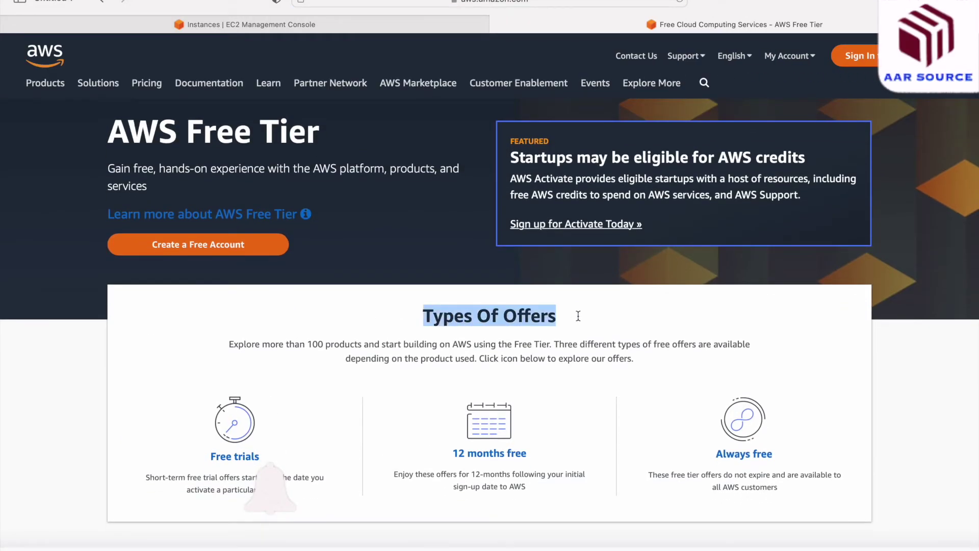
scroll(579, 315, down, 3)
scroll(579, 320, down, 1)
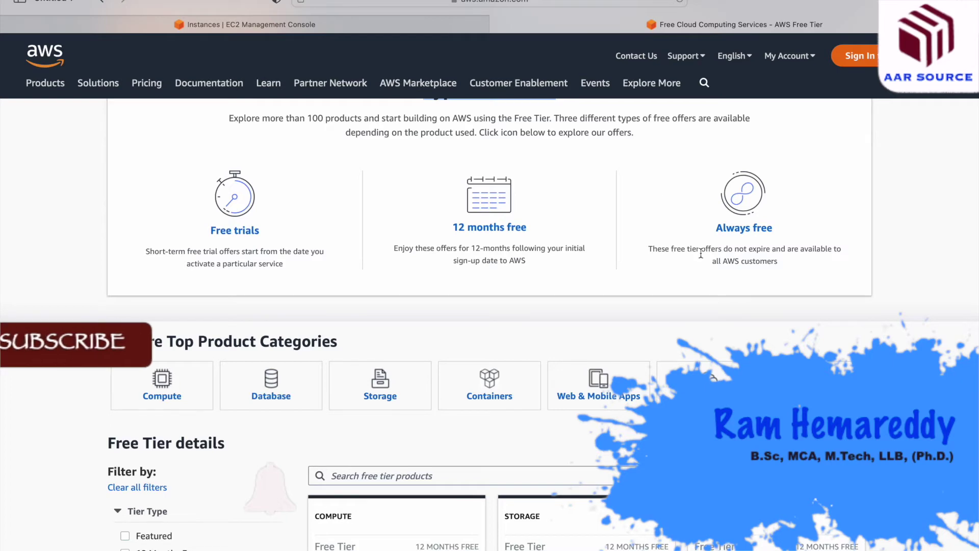
scroll(722, 261, down, 1)
scroll(721, 262, down, 5)
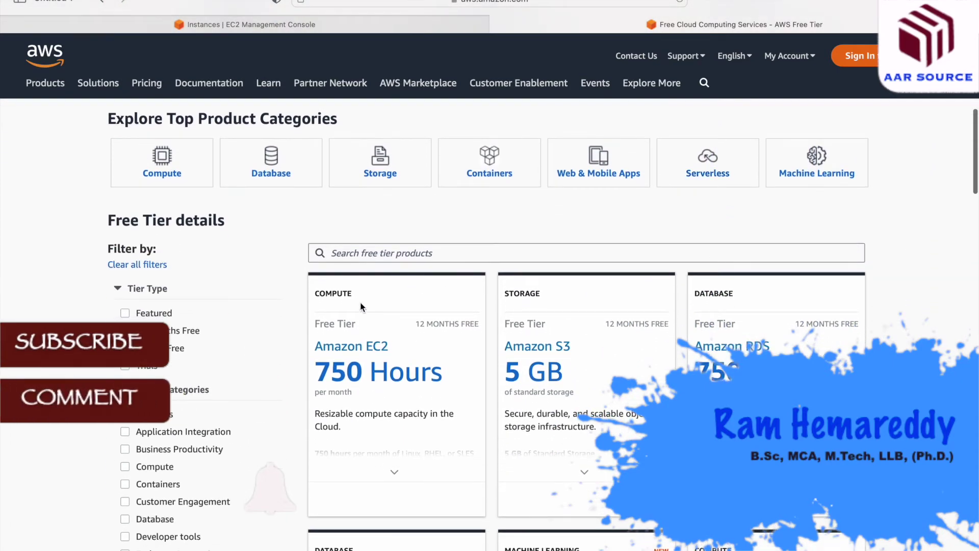
Examine the free tier allowances and limits of the Amazon EC2 compute and Amazon S3 storage offers.
double_click(317, 293)
mouse_move(327, 351)
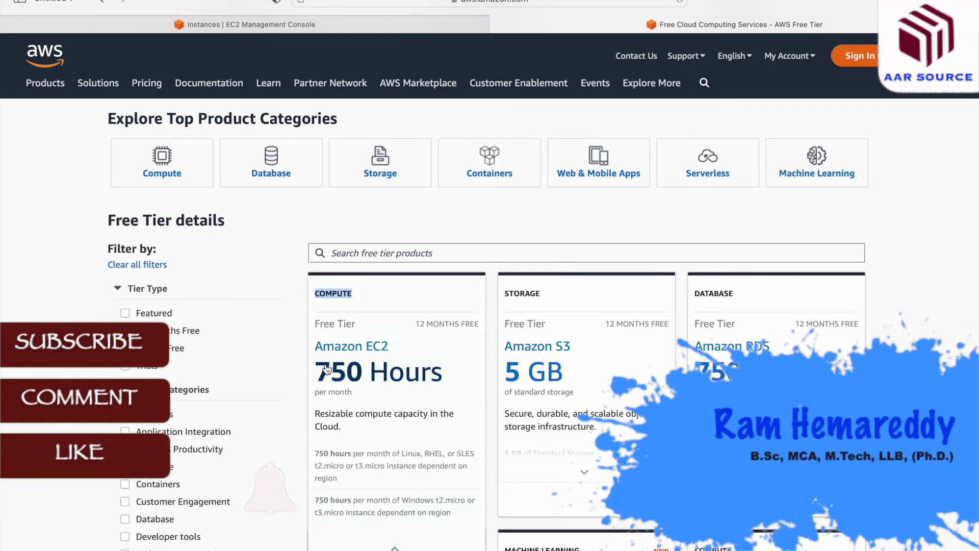
scroll(327, 351, down, 3)
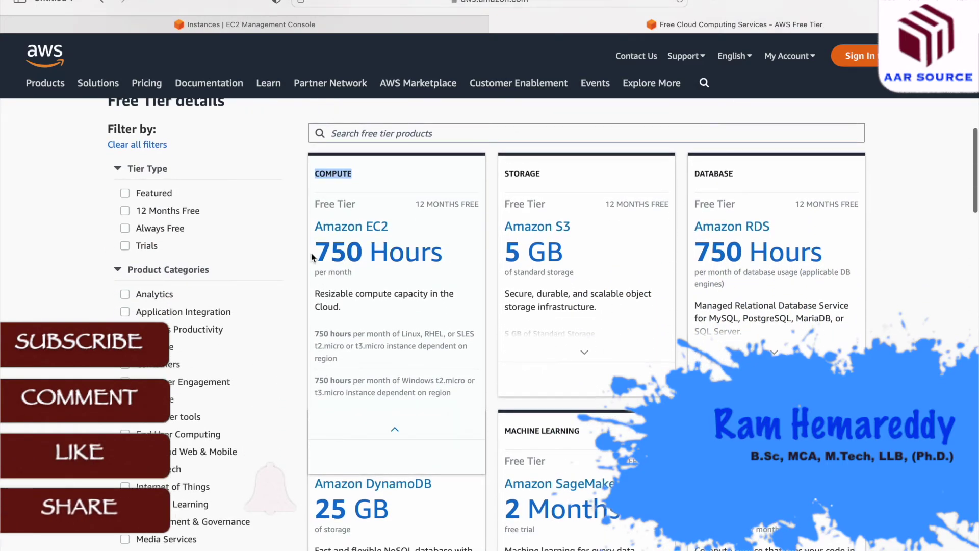
scroll(310, 252, down, 1)
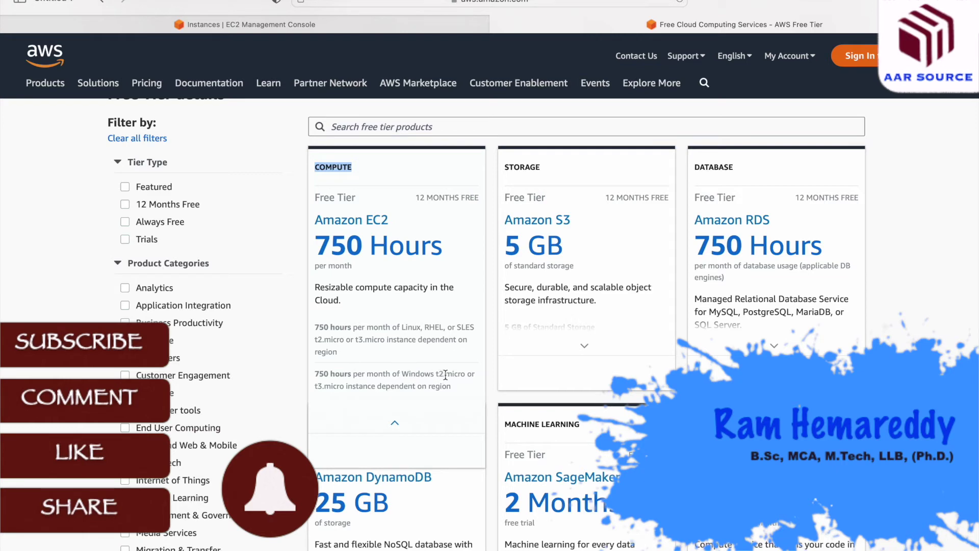
drag(316, 386, 456, 387)
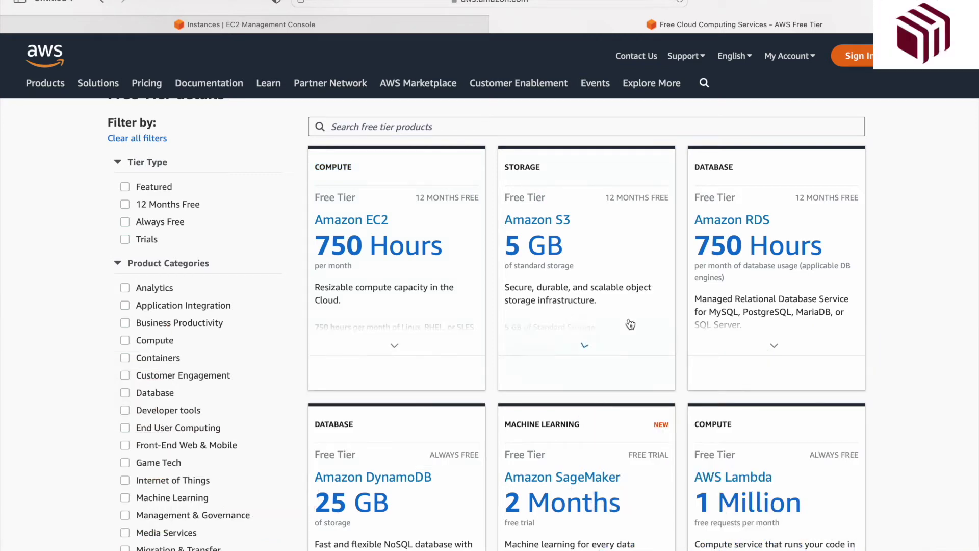
mouse_move(586, 174)
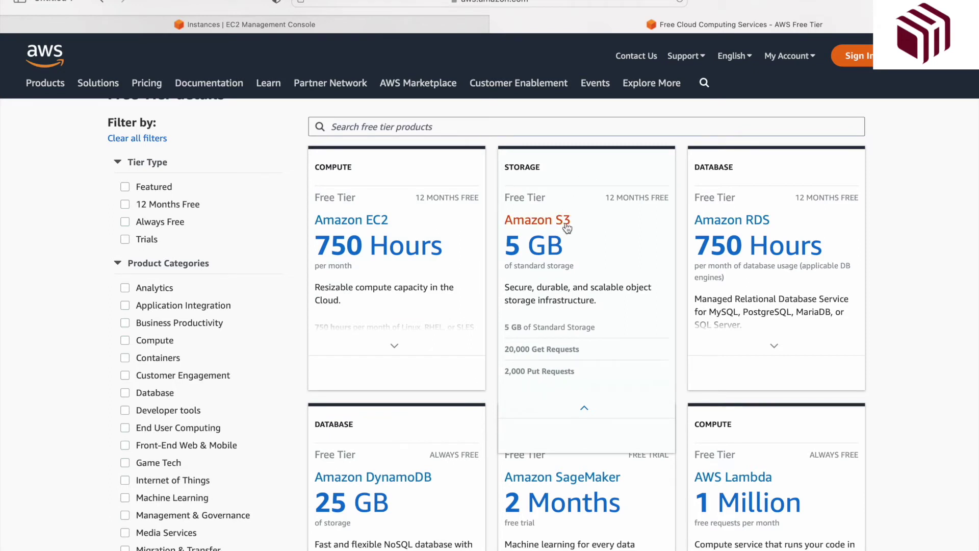